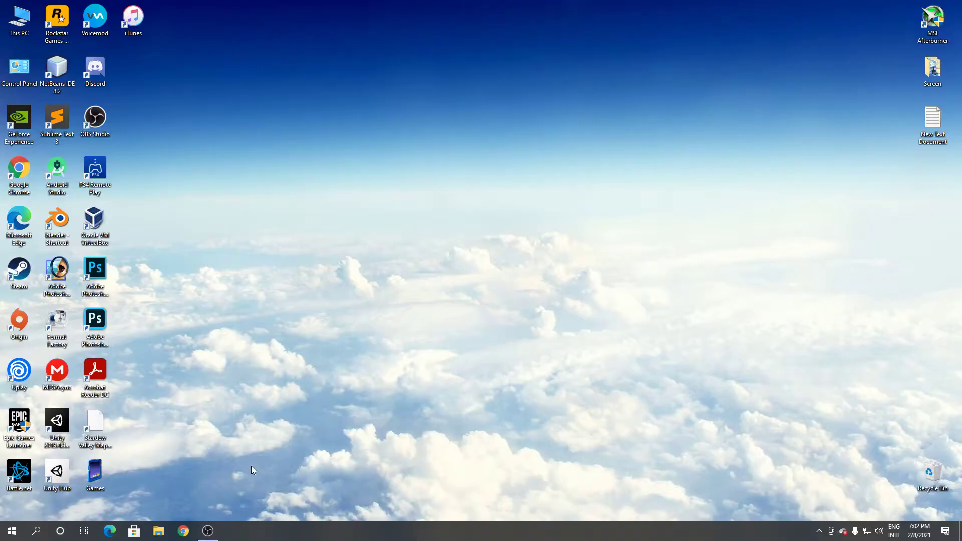
Launch the browser and open FileHippo.com from the Google results for 'filehippo'
left_click(183, 530)
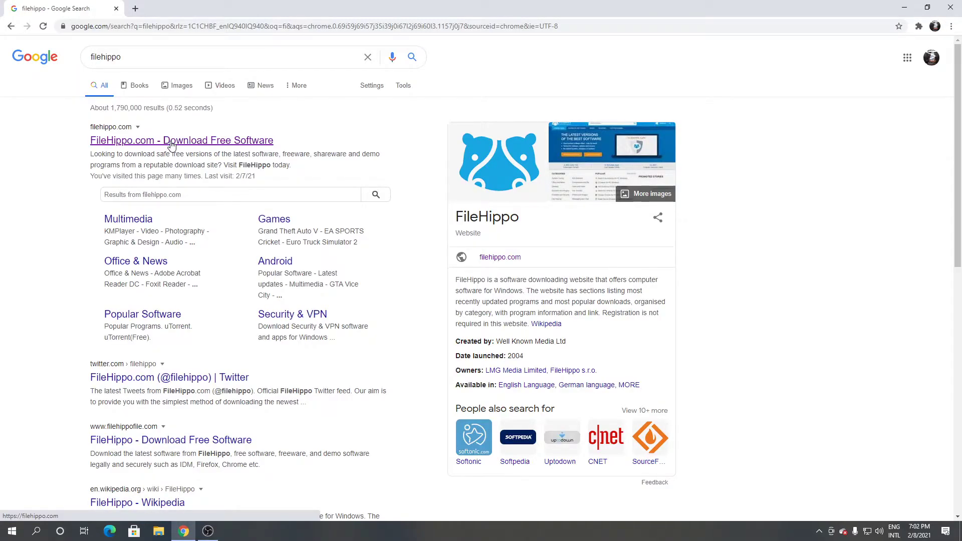
left_click(170, 143)
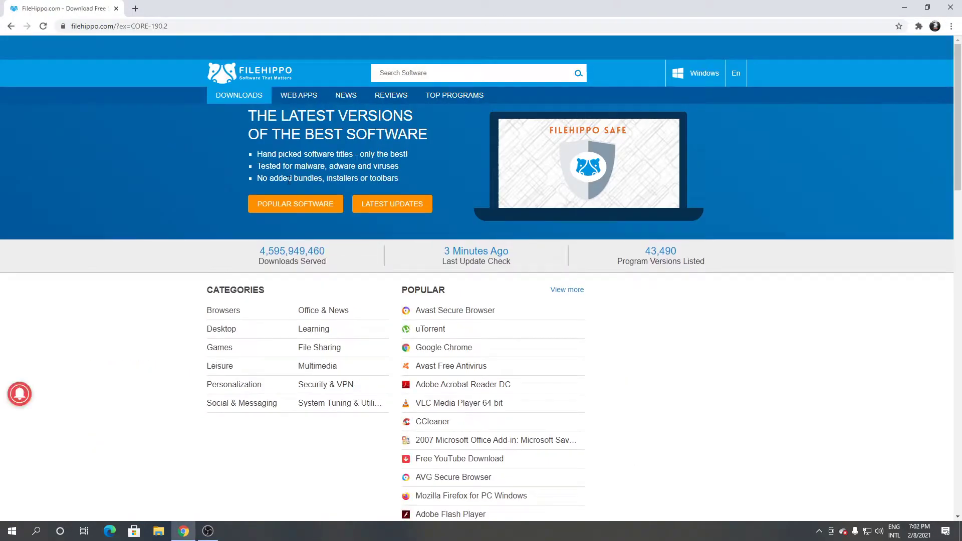
Search FileHippo for 'comodo dragon internet'
left_click(371, 73)
type("comod")
type("o")
key("Return")
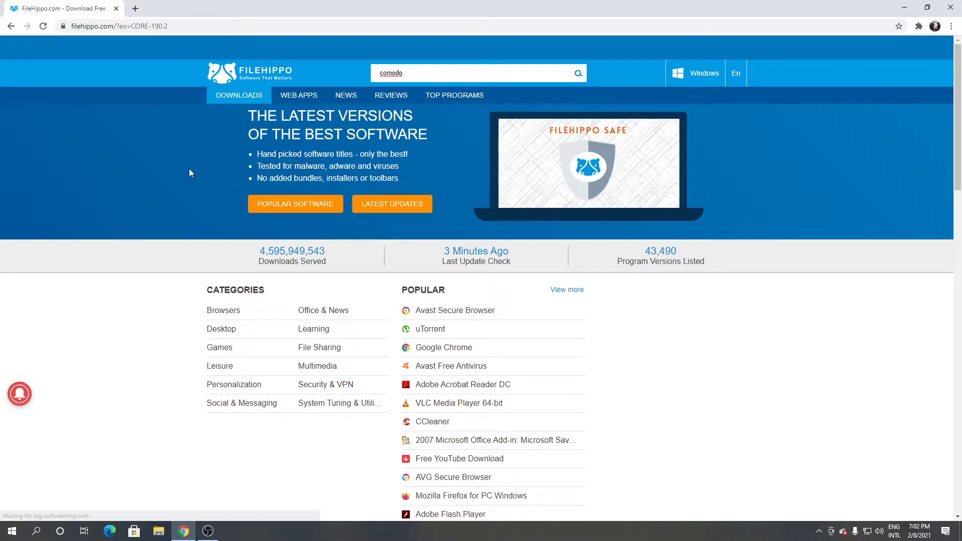
type(" dragon ")
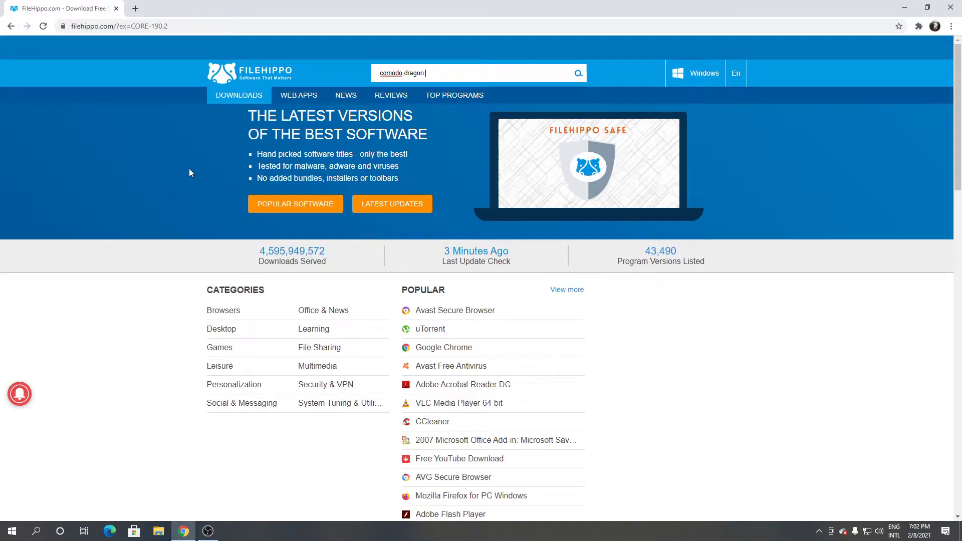
type("inter")
type("net")
key("Return")
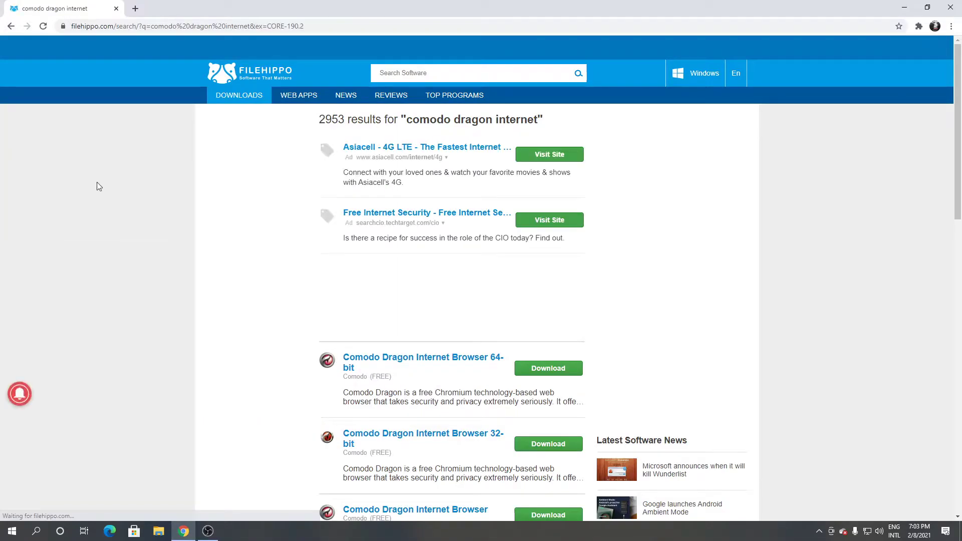
scroll(165, 159, "down", 2)
scroll(167, 154, "down", 1)
scroll(195, 149, "down", 1)
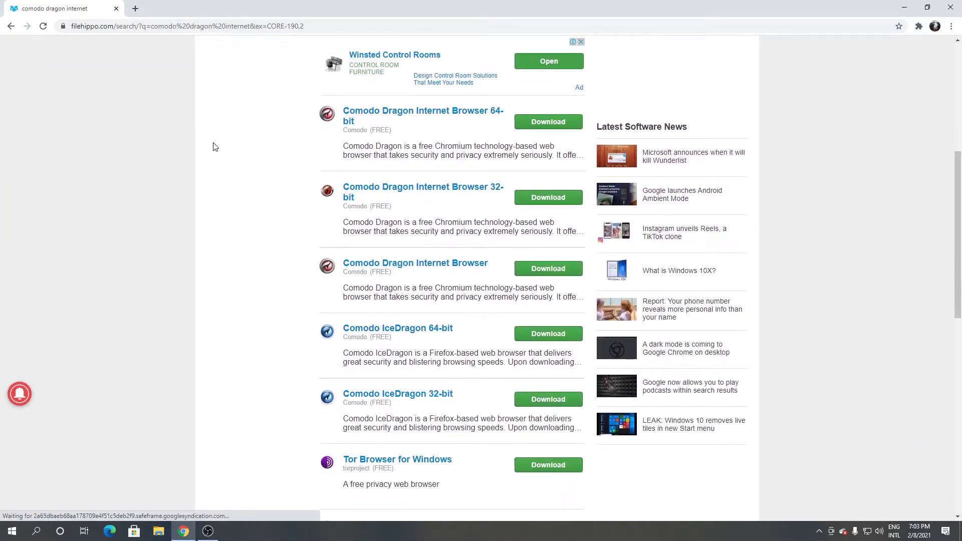
scroll(215, 143, "down", 1)
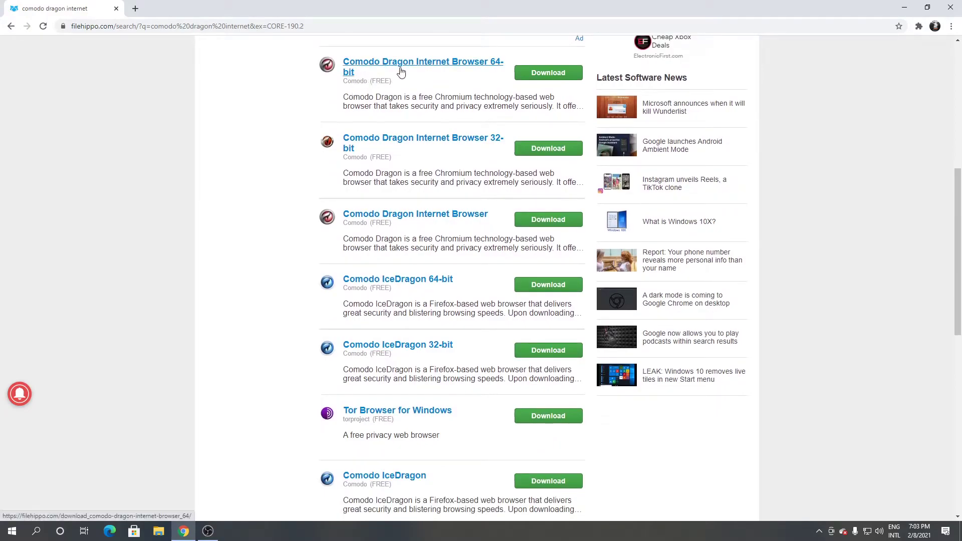
Download the latest Comodo Dragon 64-bit installer and open dragonsetup.exe
left_click(549, 82)
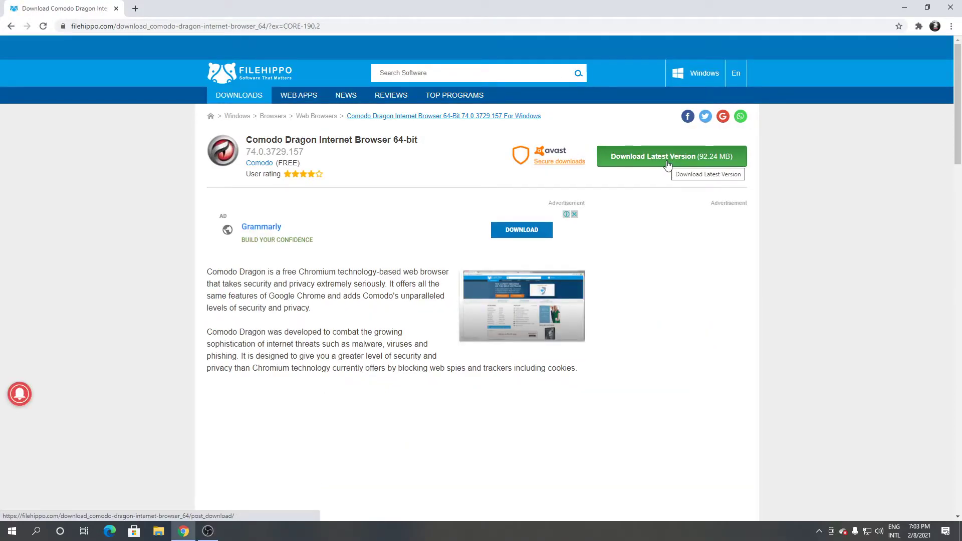
left_click(668, 156)
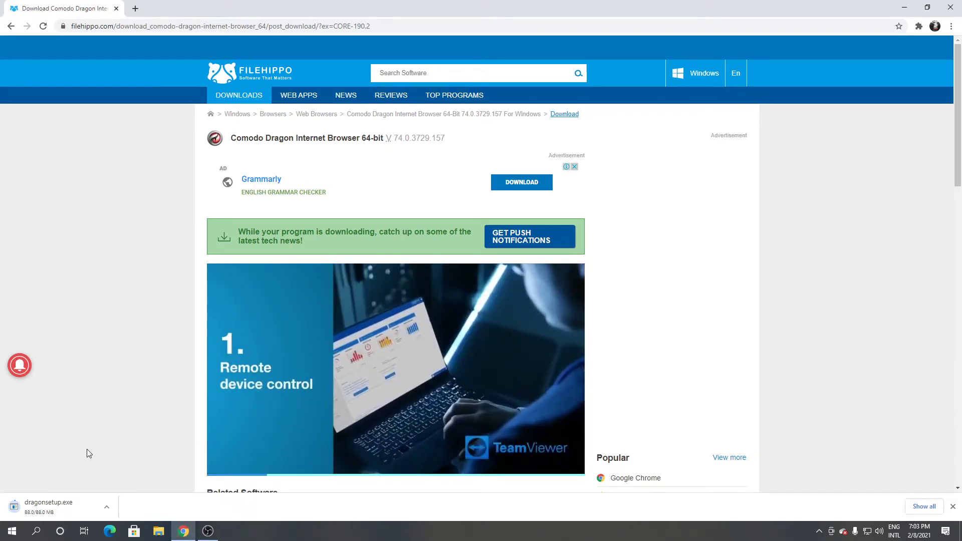
left_click(83, 508)
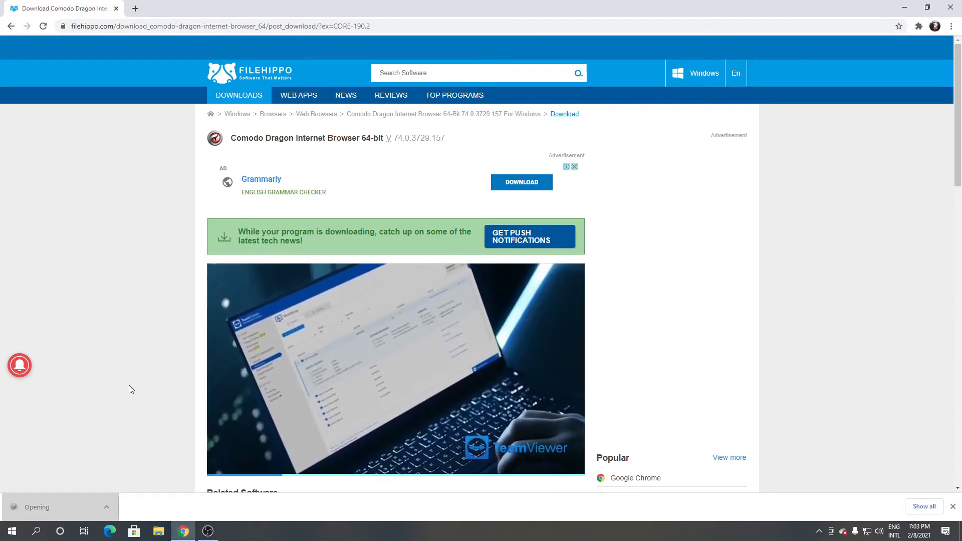
Run the installer, accept the license and keep the default install folder
left_click(513, 274)
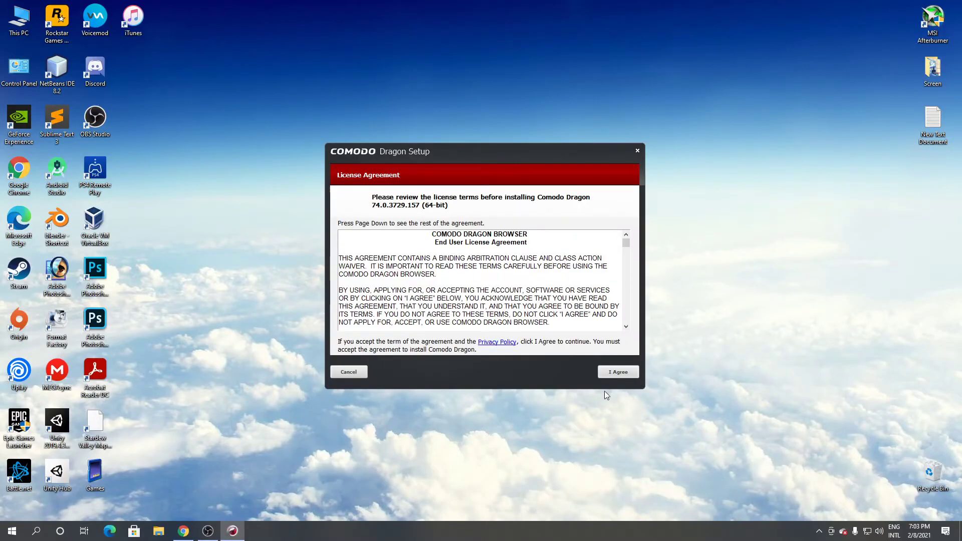
left_click(620, 375)
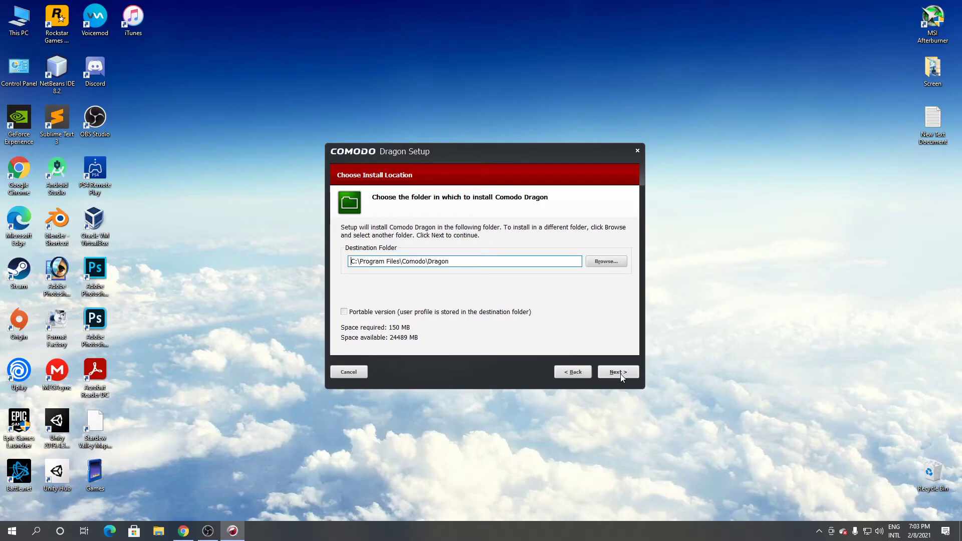
left_click(621, 376)
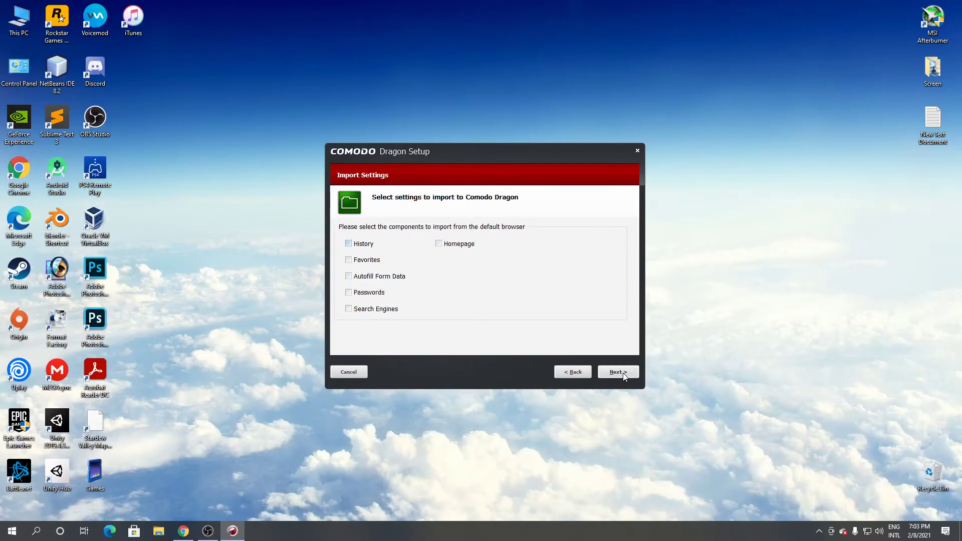
Skip settings import, decline SecureDNS, install, and finish without making Dragon the default browser
left_click(620, 373)
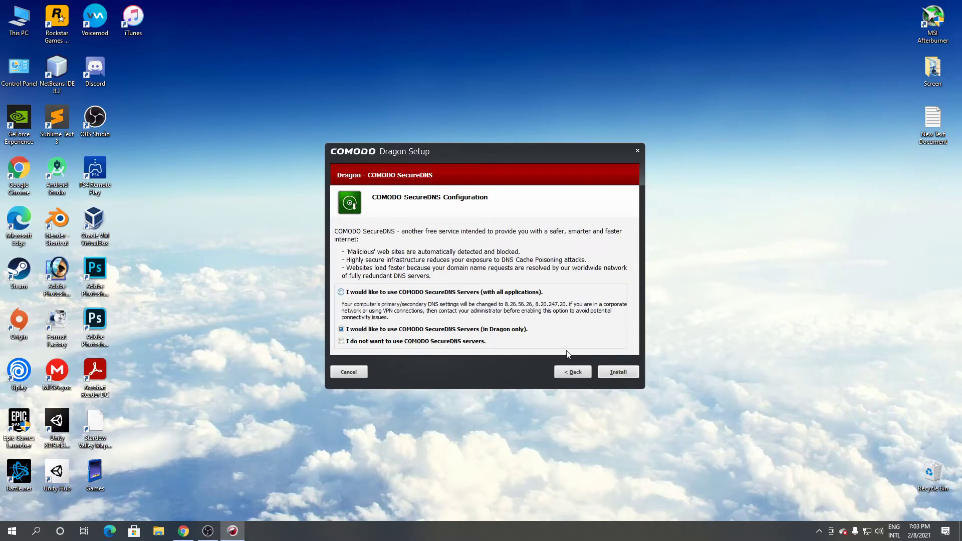
left_click(402, 345)
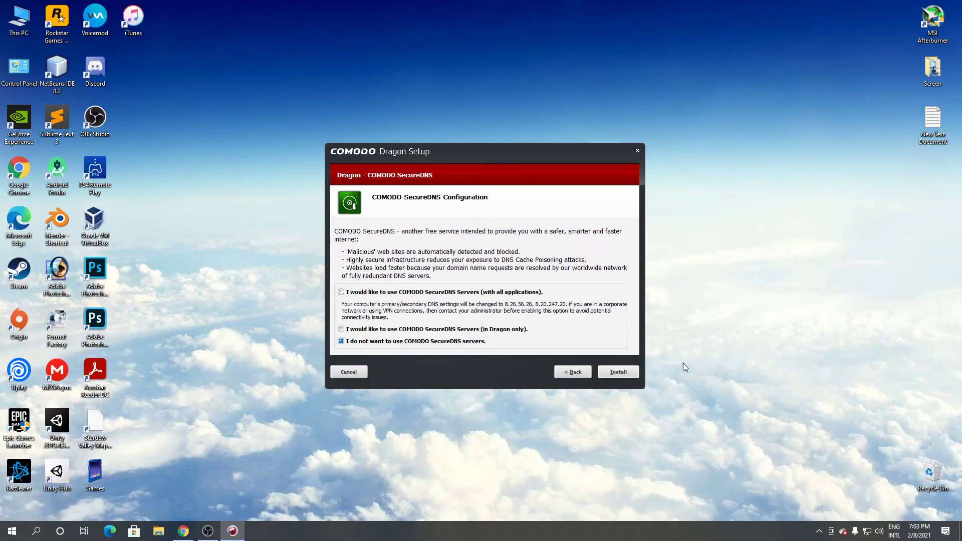
left_click(619, 374)
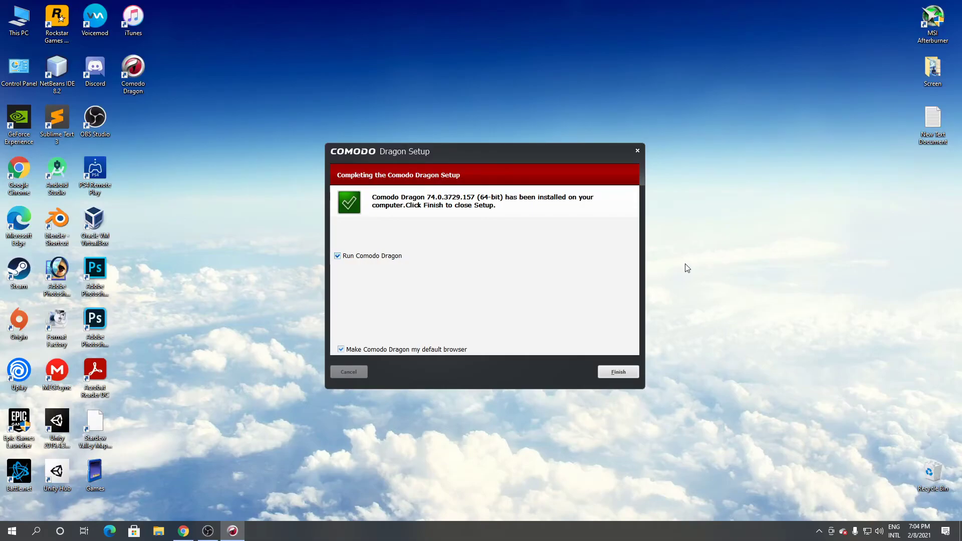
left_click(373, 349)
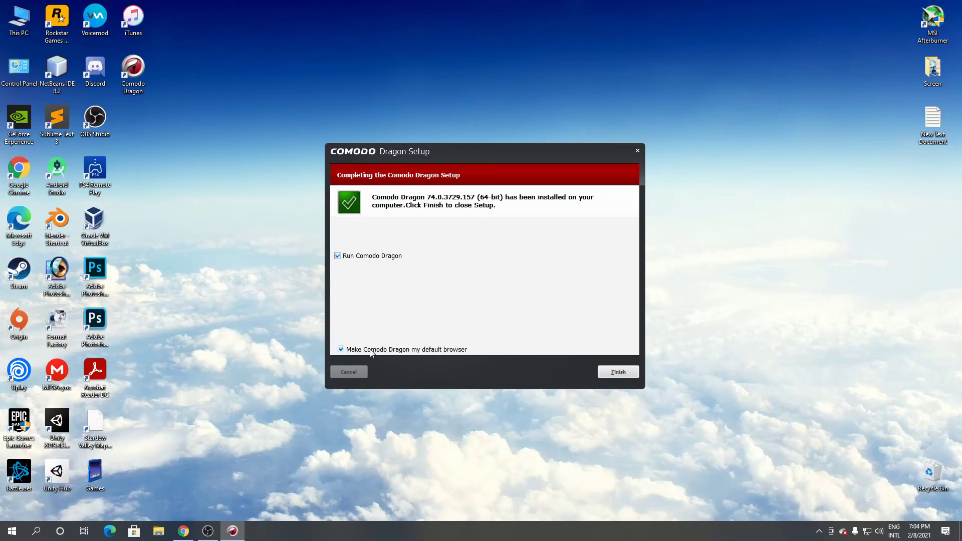
left_click(620, 374)
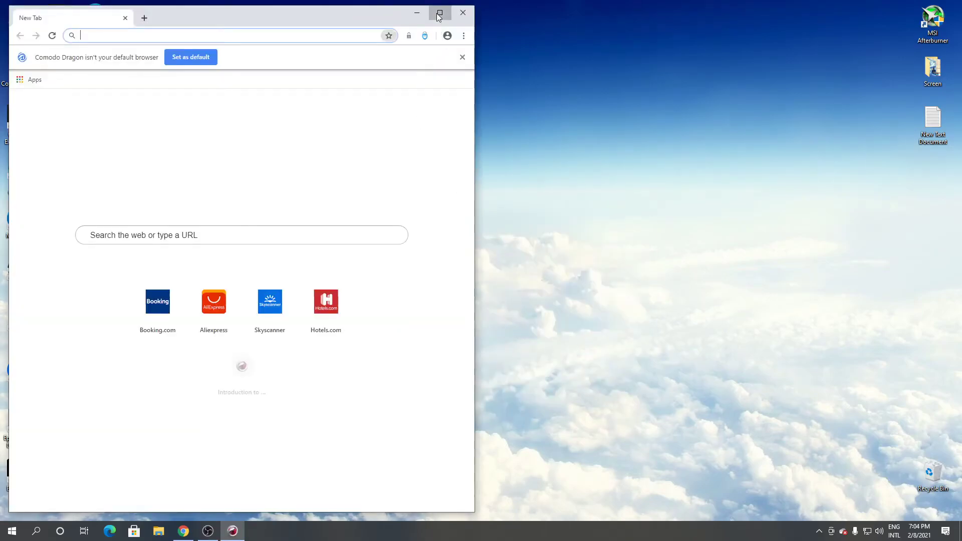
Maximize the Comodo Dragon window showing its new tab page
left_click(439, 13)
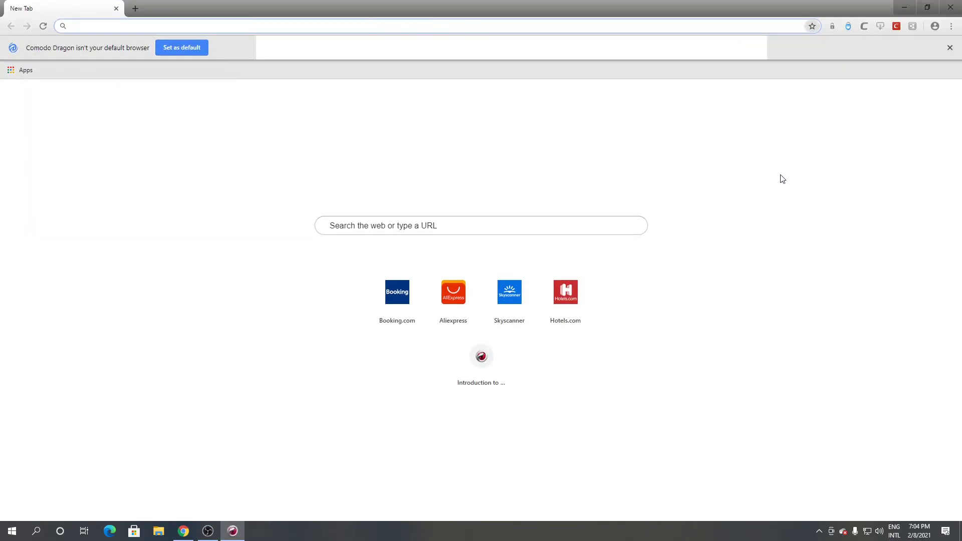